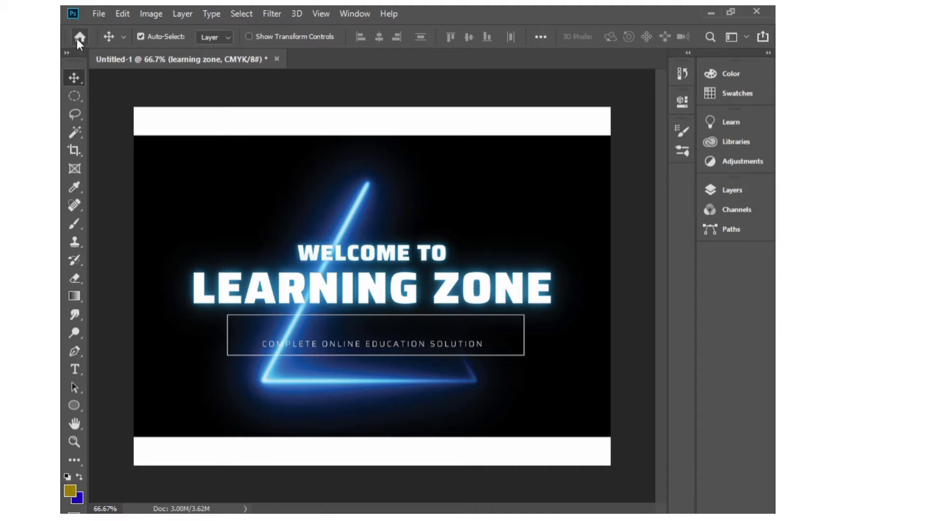
# Start a new document and choose the A4 print preset
pyautogui.click(78, 37)
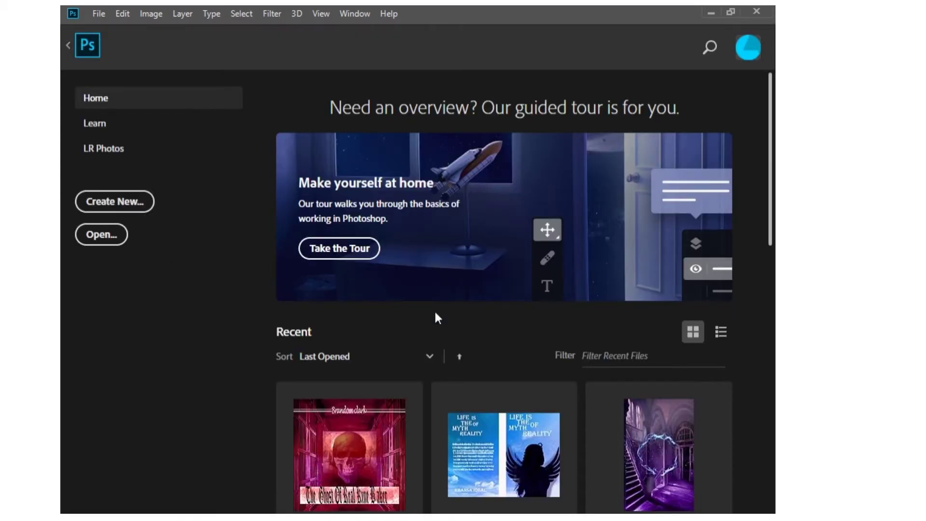
pyautogui.click(116, 201)
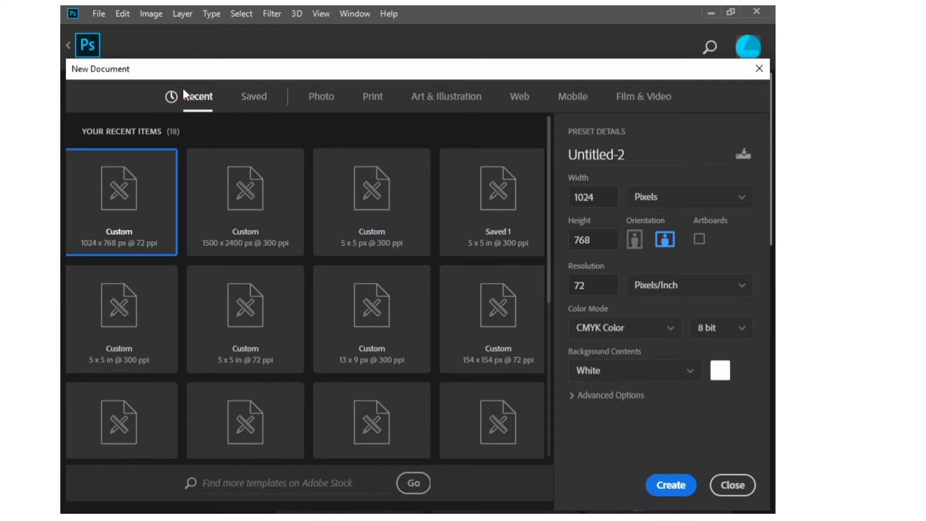
pyautogui.click(372, 99)
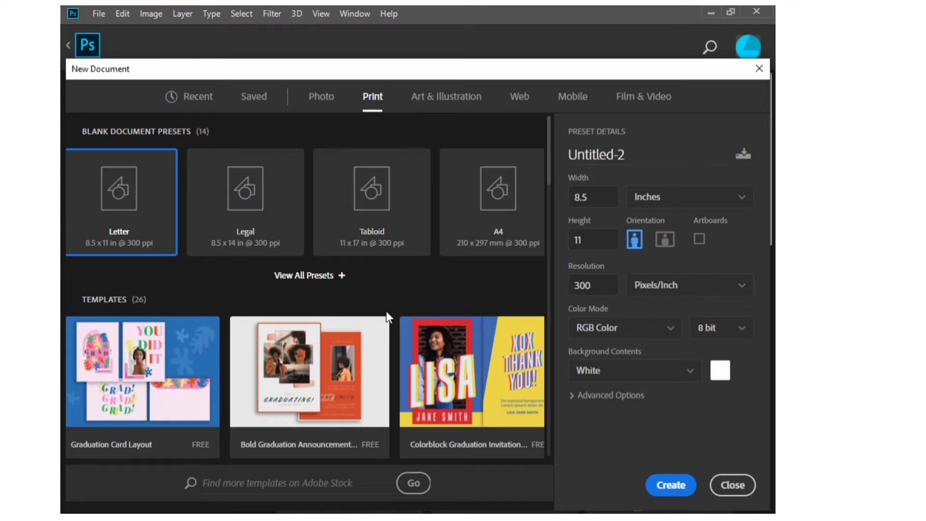
pyautogui.scroll(-4, 313, 333)
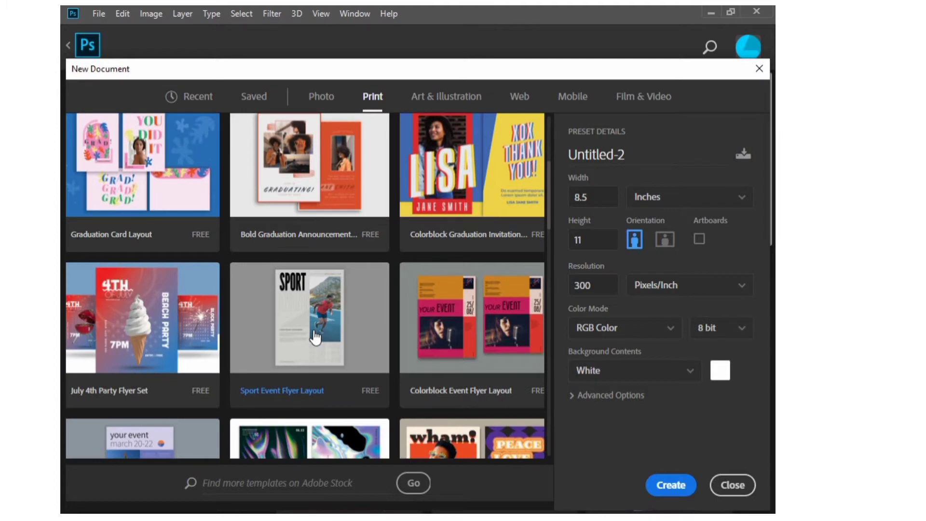
pyautogui.scroll(-5, 314, 336)
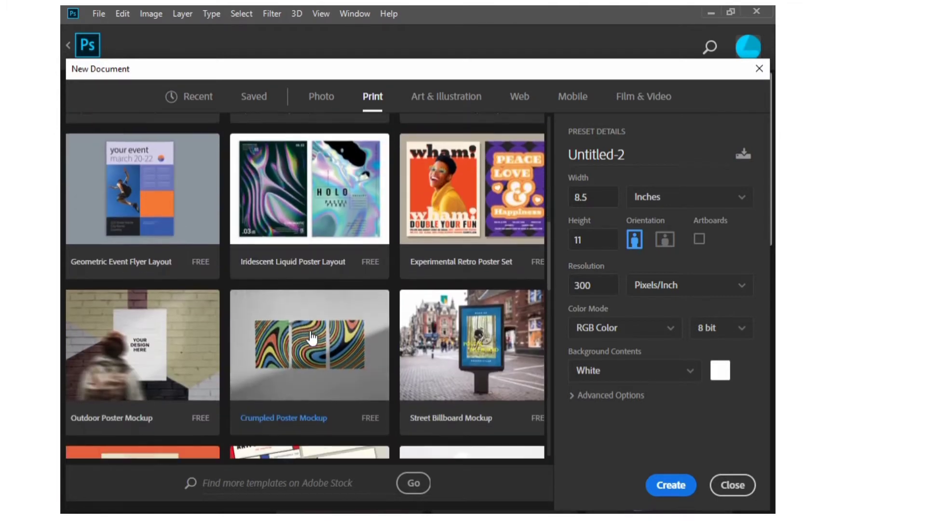
pyautogui.scroll(-5, 311, 336)
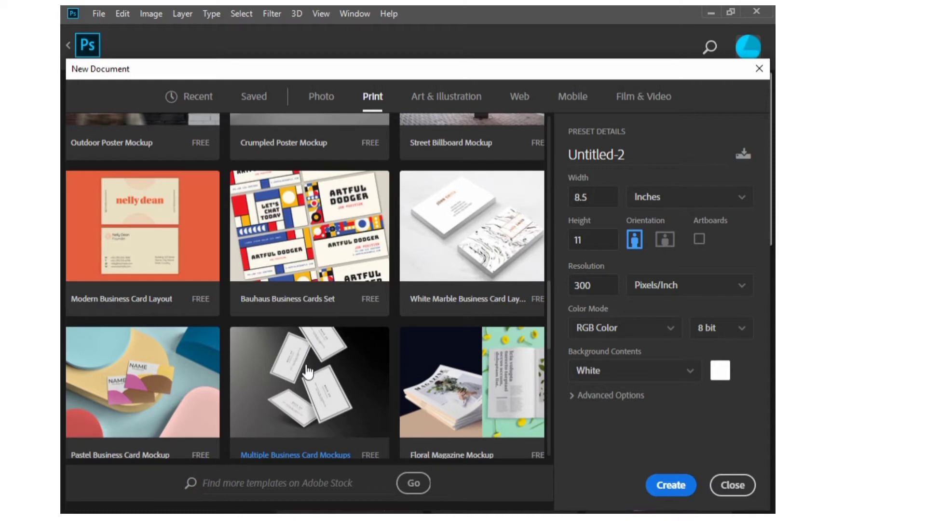
pyautogui.scroll(10, 307, 369)
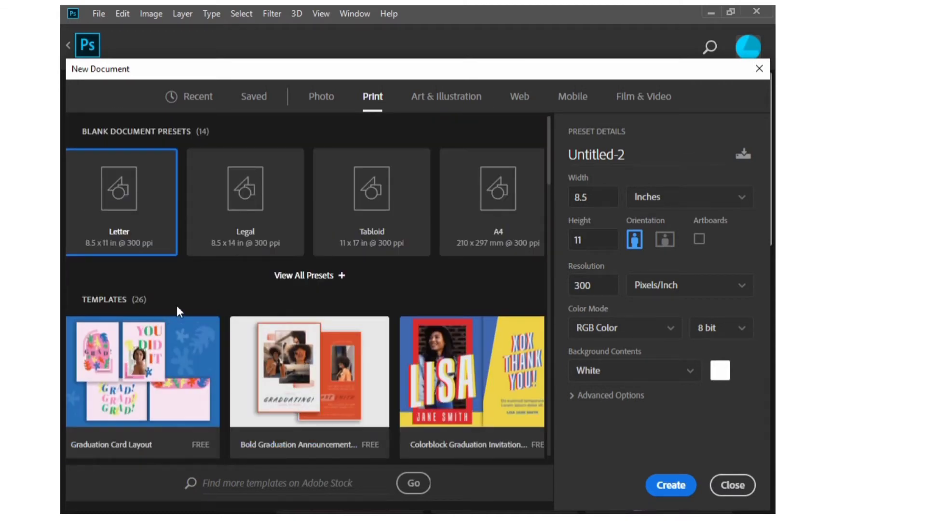
pyautogui.scroll(-5, 425, 328)
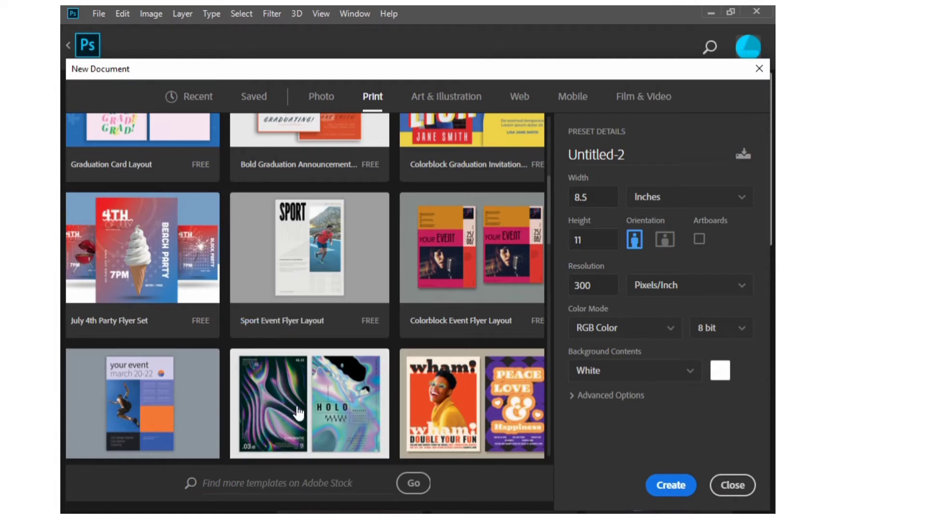
pyautogui.scroll(5, 298, 412)
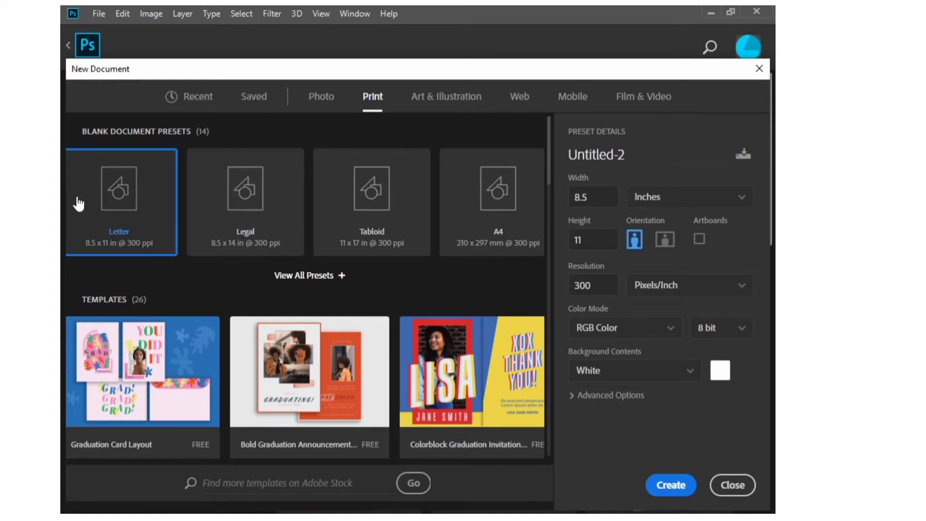
pyautogui.click(482, 235)
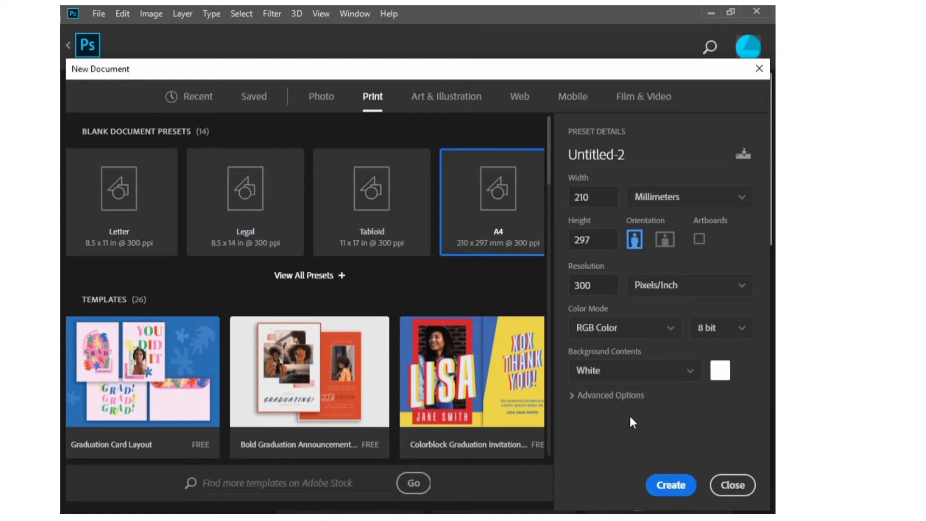
pyautogui.click(664, 240)
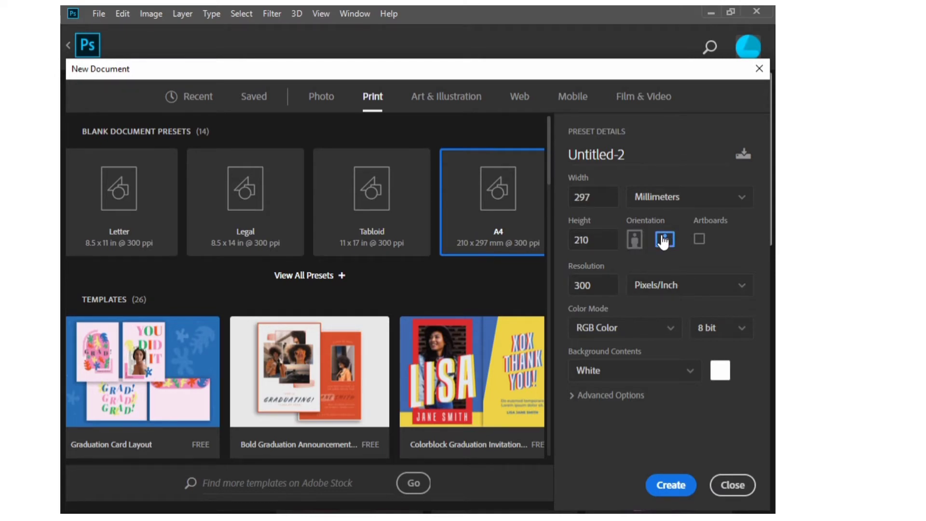
pyautogui.click(636, 248)
pyautogui.click(699, 244)
pyautogui.click(699, 244)
# Set the new document's resolution to 1000 pixels/inch
pyautogui.click(605, 287)
pyautogui.press('BackSpace')
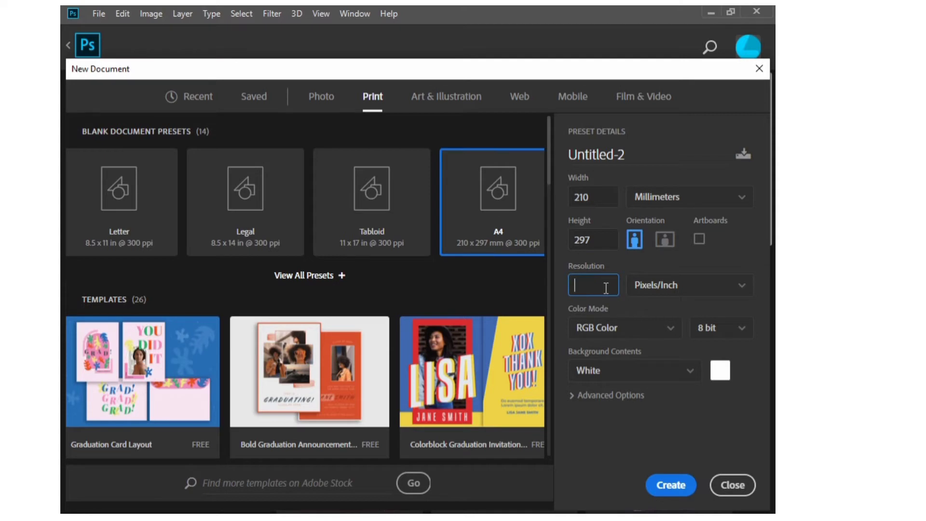
pyautogui.write('1000')
pyautogui.click(620, 430)
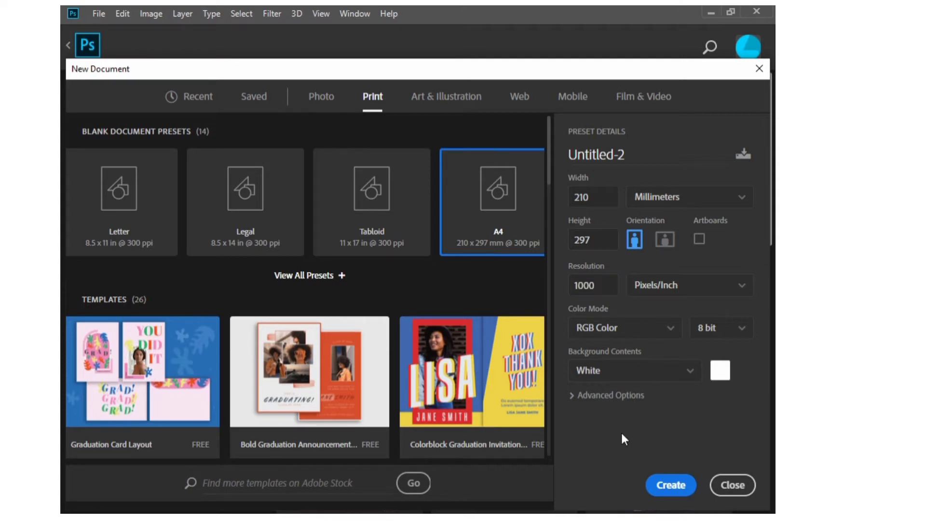
# Review the available resolution units, color modes and background contents for the new document
pyautogui.click(731, 291)
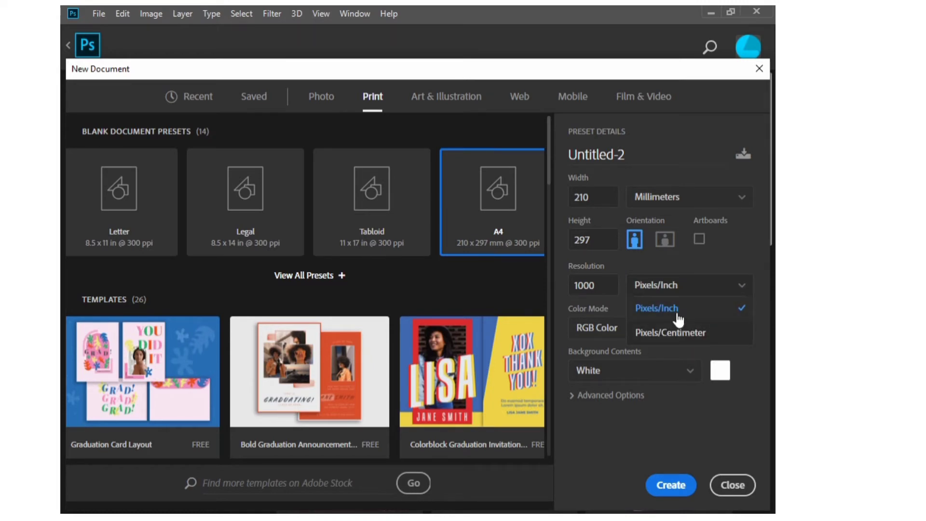
pyautogui.click(625, 409)
pyautogui.click(655, 330)
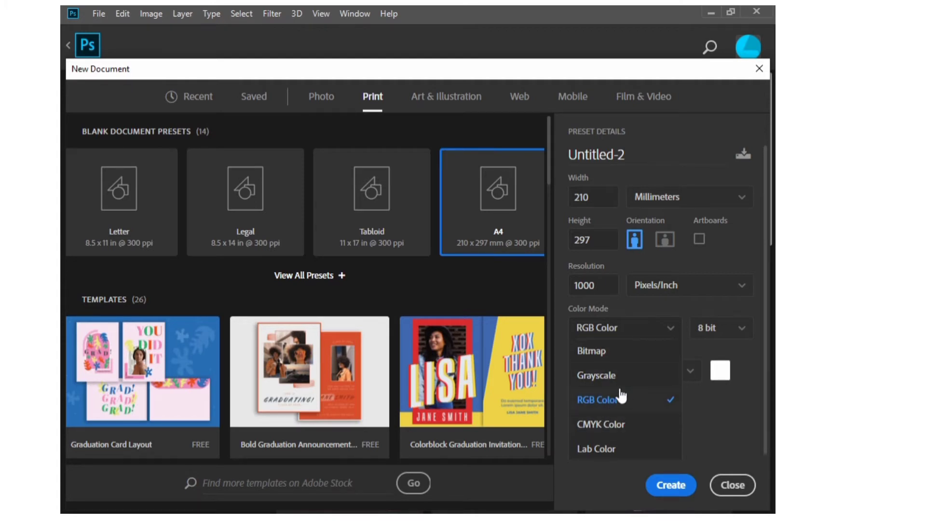
pyautogui.click(698, 431)
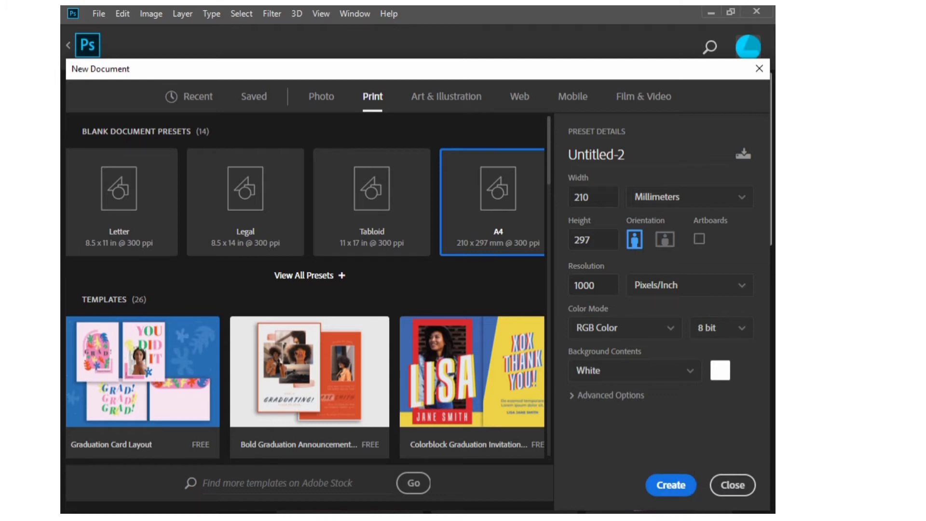
pyautogui.click(698, 371)
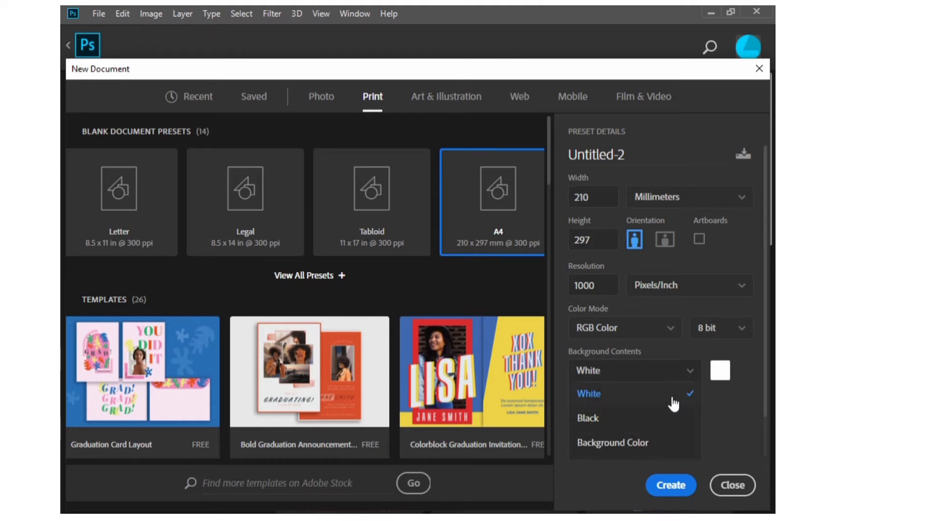
pyautogui.click(734, 424)
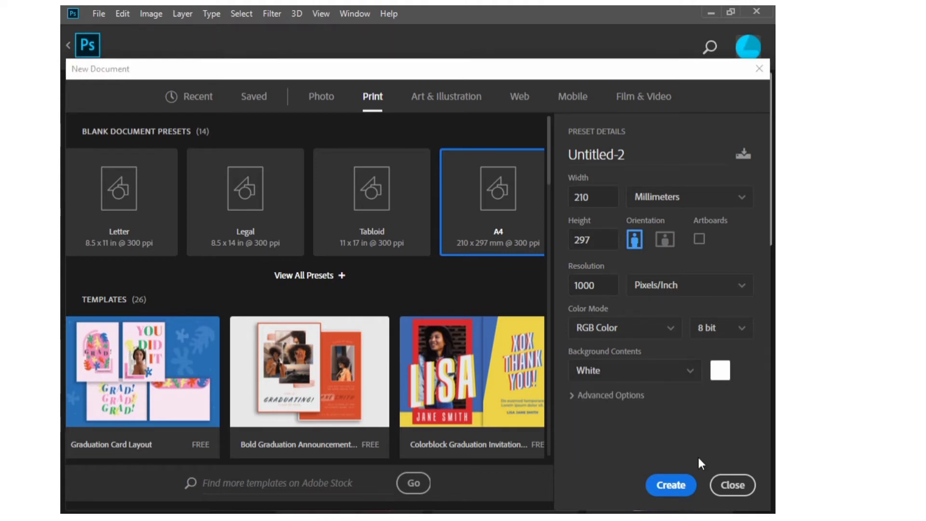
# Create the portrait A4 document in RGB Color with a white background
pyautogui.click(670, 485)
pyautogui.click(744, 446)
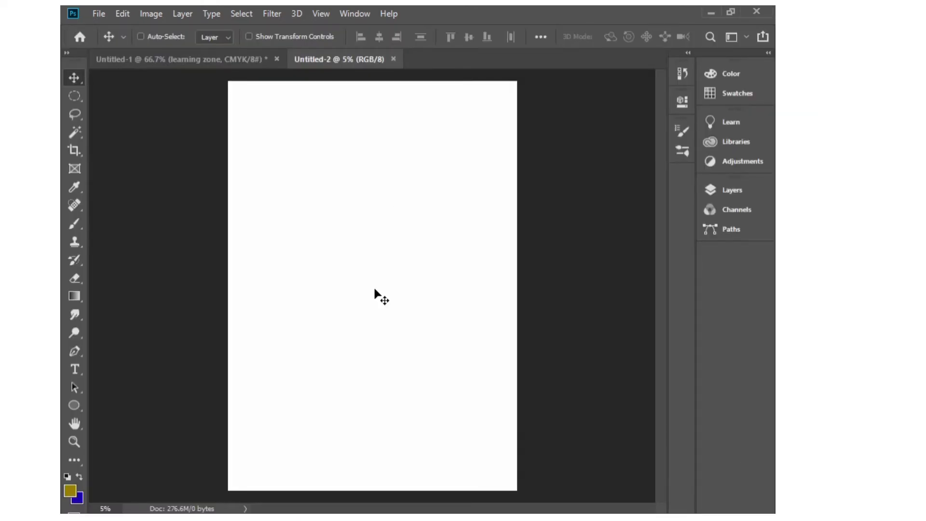
pyautogui.hotkey('ctrl', '0')
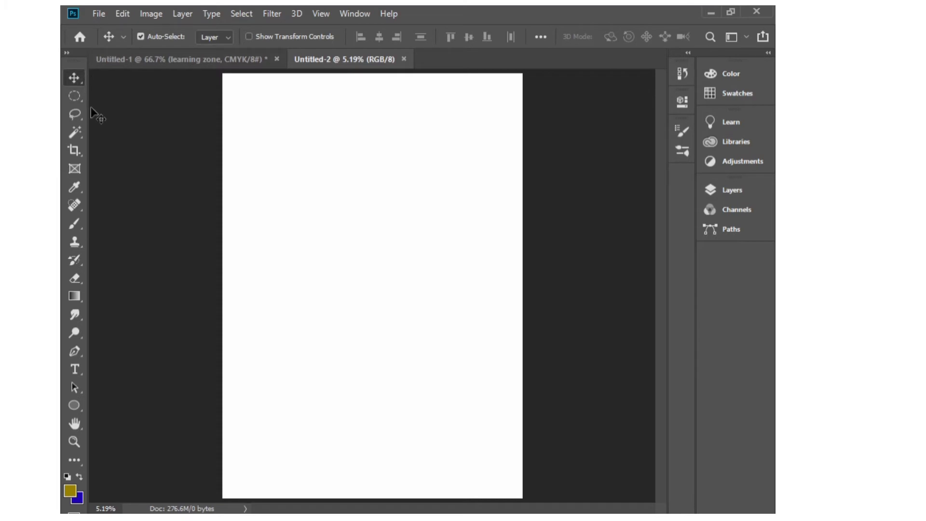
pyautogui.click(768, 52)
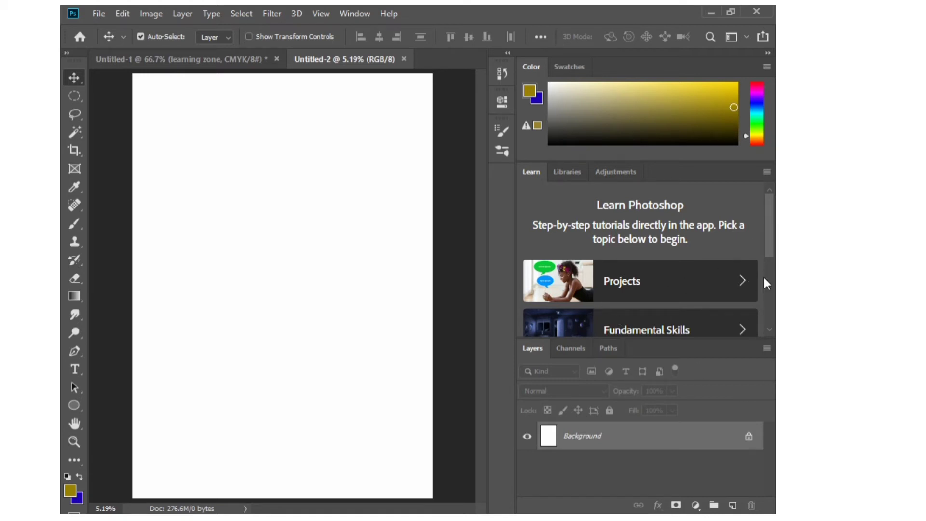
pyautogui.click(767, 53)
pyautogui.click(768, 53)
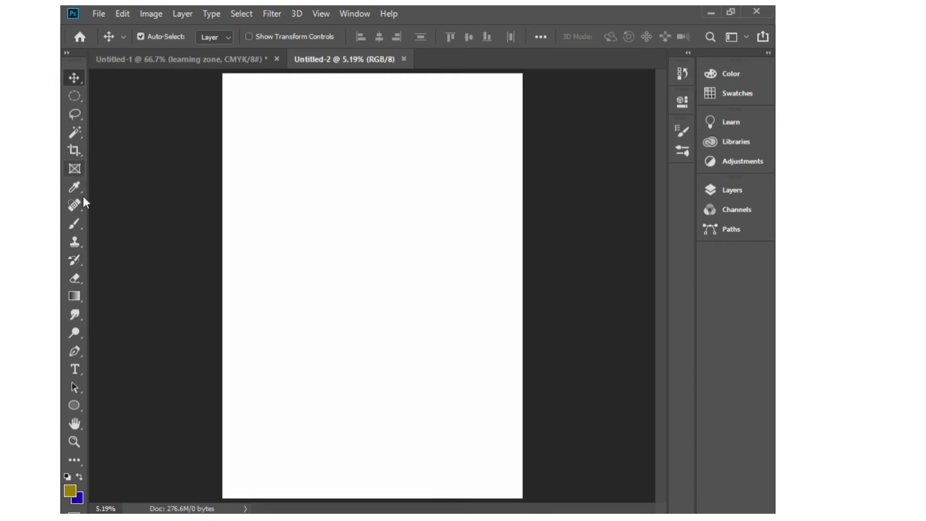
# Draw an olive-filled ellipse about 5154 × 5087 px on the page and move it slightly up and to the left
pyautogui.click(74, 405)
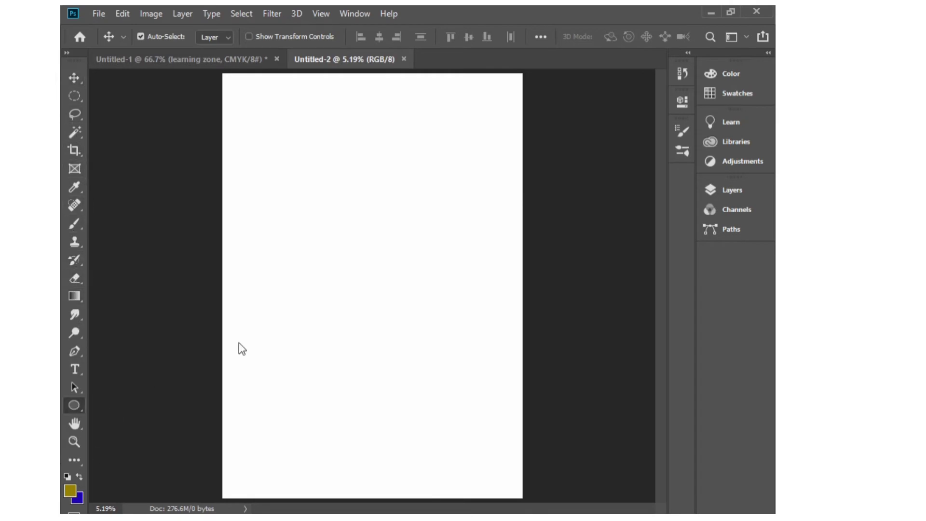
pyautogui.moveTo(283, 160); pyautogui.dragTo(471, 343)
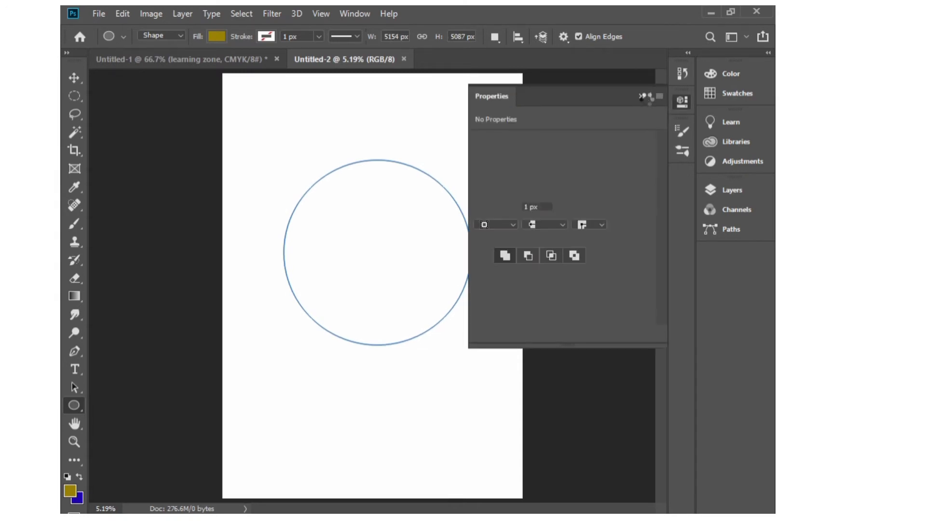
pyautogui.click(643, 96)
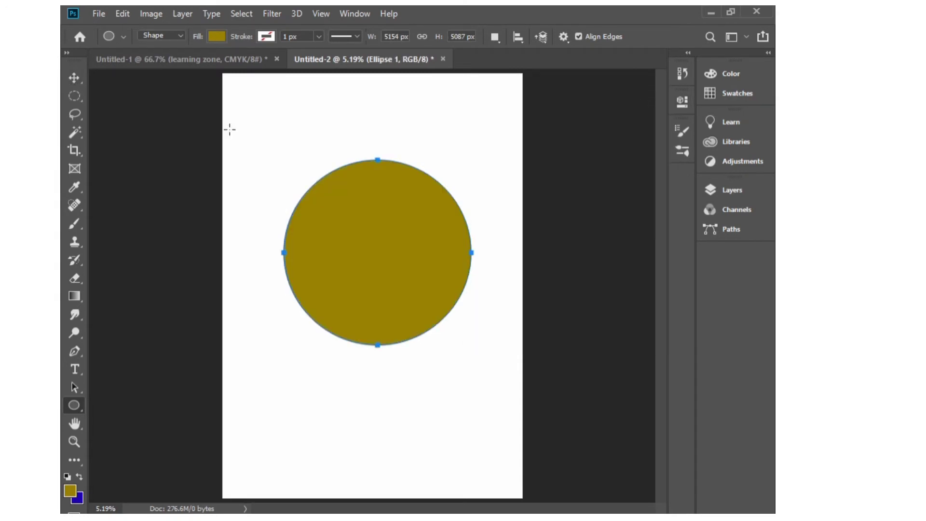
pyautogui.click(266, 138)
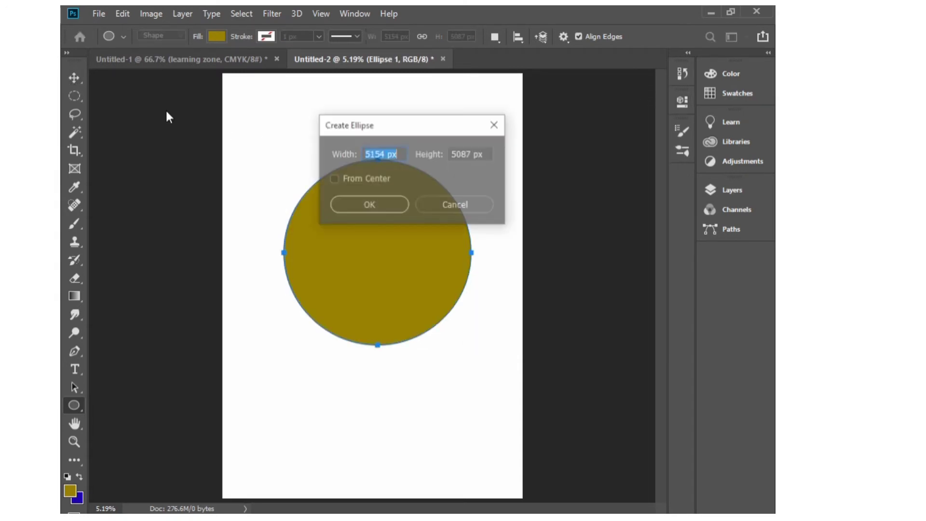
pyautogui.click(495, 124)
pyautogui.click(75, 77)
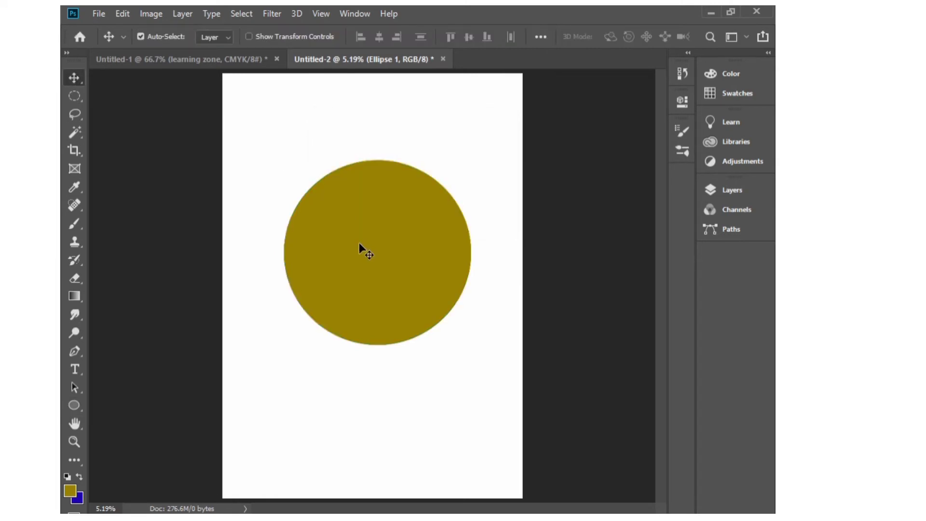
pyautogui.moveTo(359, 243)
pyautogui.mouseDown()
pyautogui.moveTo(365, 210)
pyautogui.moveTo(406, 236)
pyautogui.moveTo(345, 252)
pyautogui.moveTo(351, 156)
pyautogui.moveTo(468, 259)
pyautogui.moveTo(306, 372)
pyautogui.moveTo(264, 282)
pyautogui.moveTo(380, 302)
pyautogui.moveTo(336, 291)
pyautogui.moveTo(336, 235)
pyautogui.moveTo(371, 266)
pyautogui.moveTo(469, 271)
pyautogui.moveTo(383, 269)
pyautogui.moveTo(354, 227)
pyautogui.mouseUp()
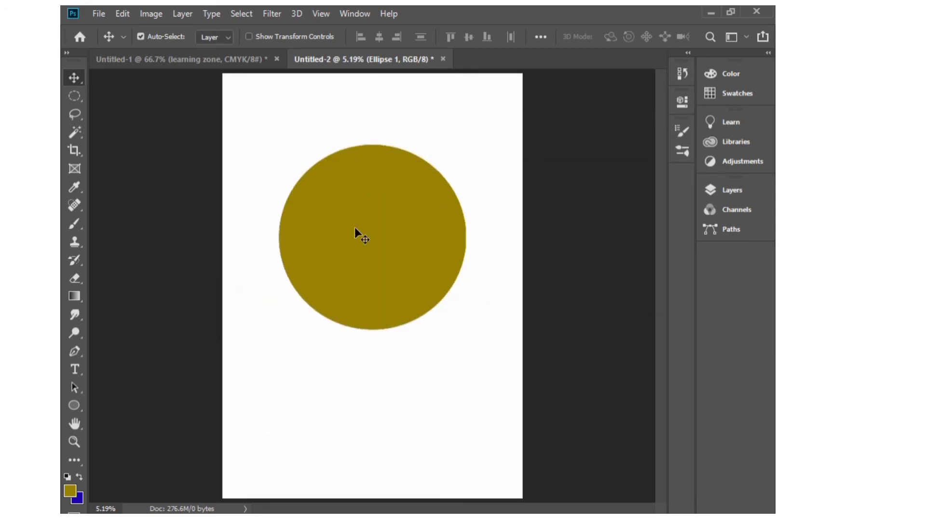
# Examine the Elliptical Marquee, Lasso, Magic Wand, Crop and Frame tools and their variants, returning to the Move tool
pyautogui.click(73, 96)
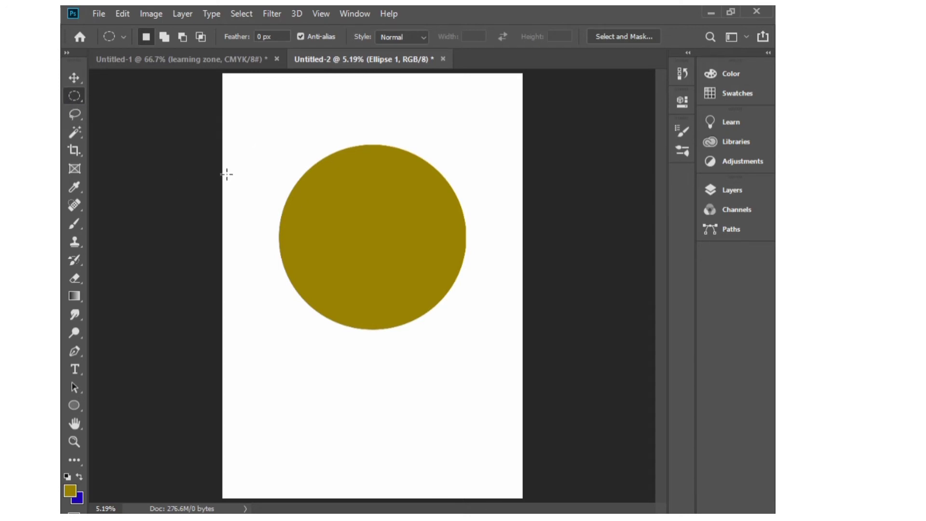
pyautogui.click(76, 77)
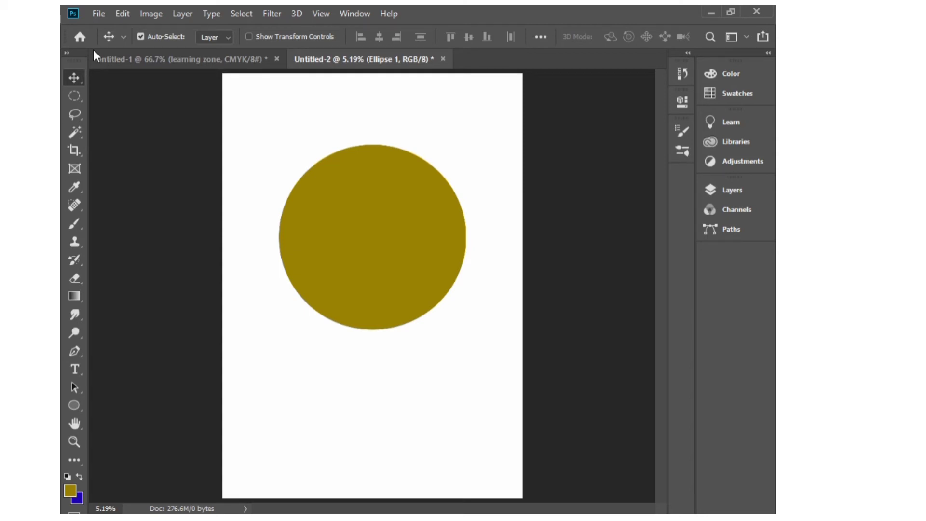
pyautogui.click(78, 118)
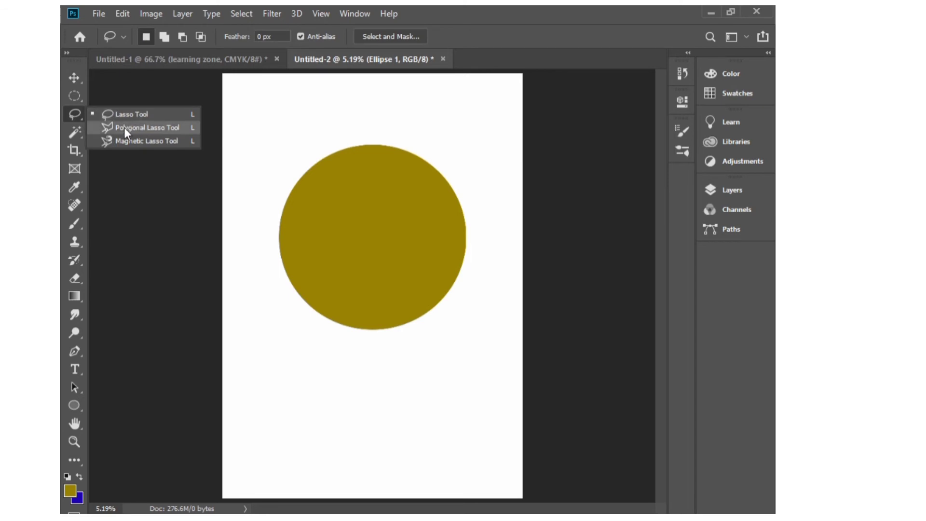
pyautogui.click(77, 135)
pyautogui.rightClick(77, 135)
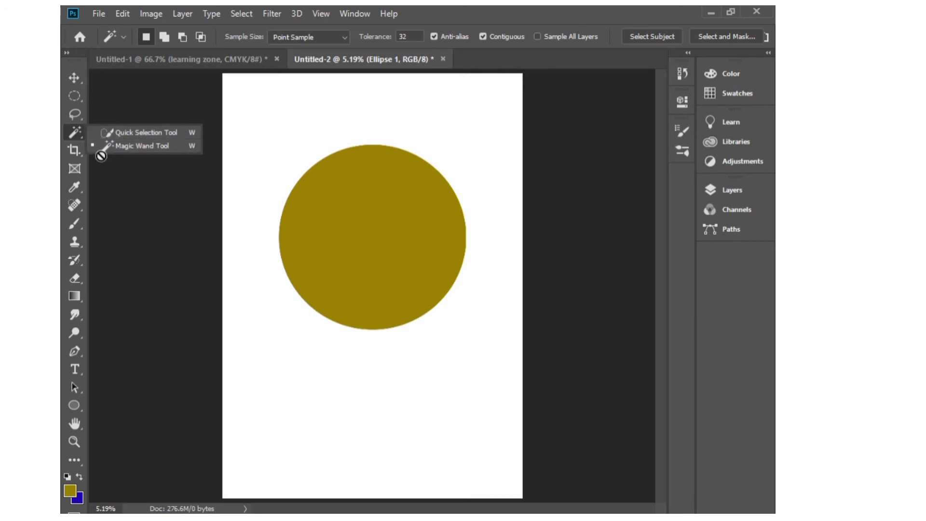
pyautogui.click(76, 150)
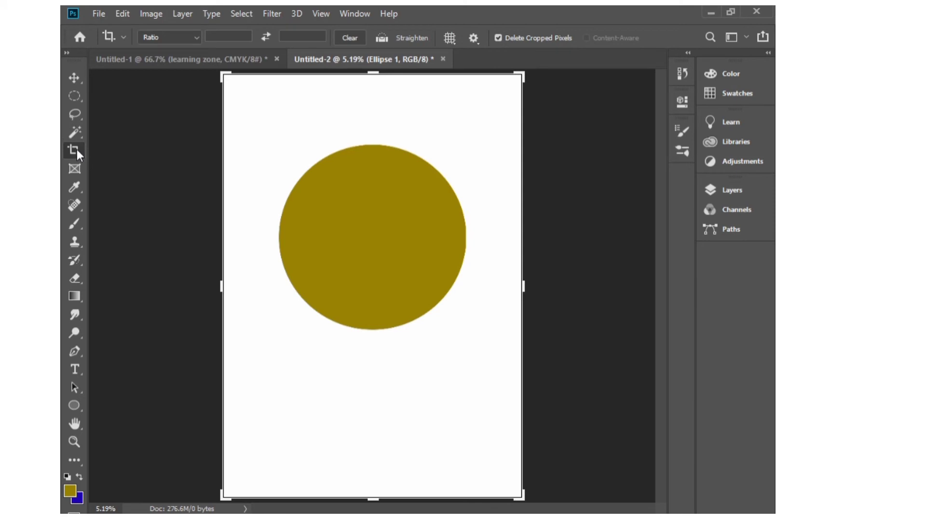
pyautogui.click(75, 169)
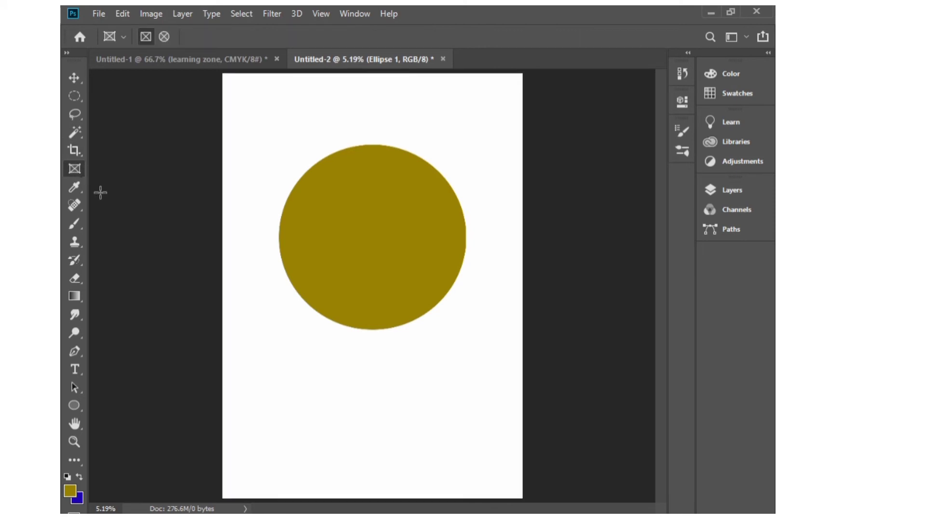
pyautogui.click(73, 77)
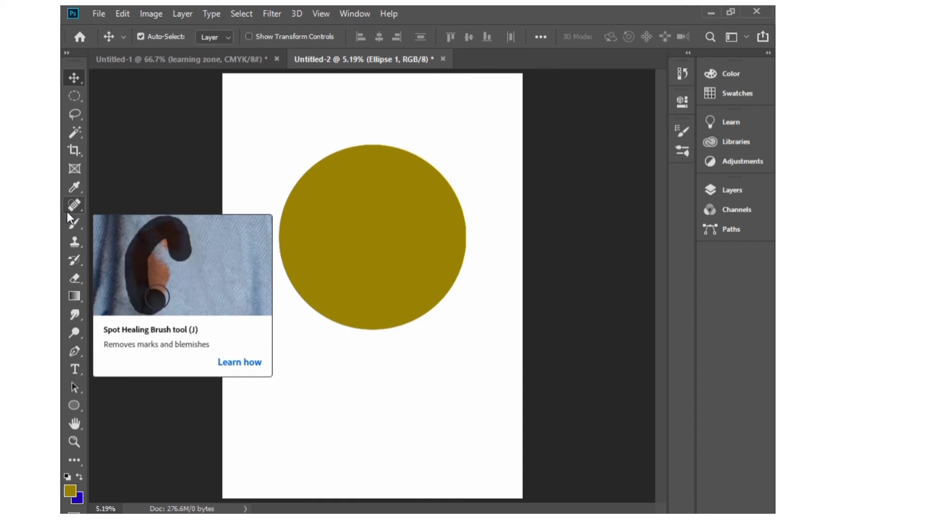
# Use the Eyedropper to sample the white page, followed by the ellipse's olive as the foreground color
pyautogui.click(69, 187)
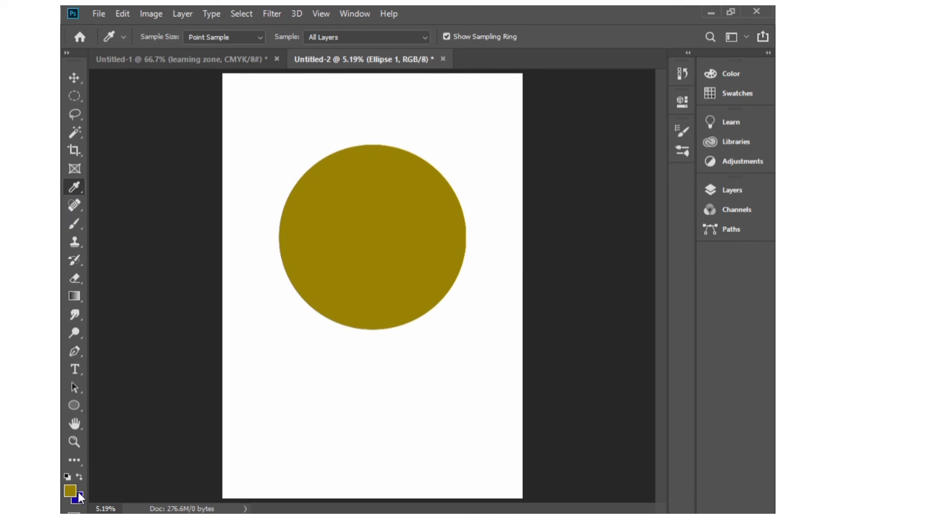
pyautogui.click(237, 121)
pyautogui.click(354, 303)
# Add a new layer and paint a thin olive scribble just below the ellipse with the 7 px brush
pyautogui.click(66, 227)
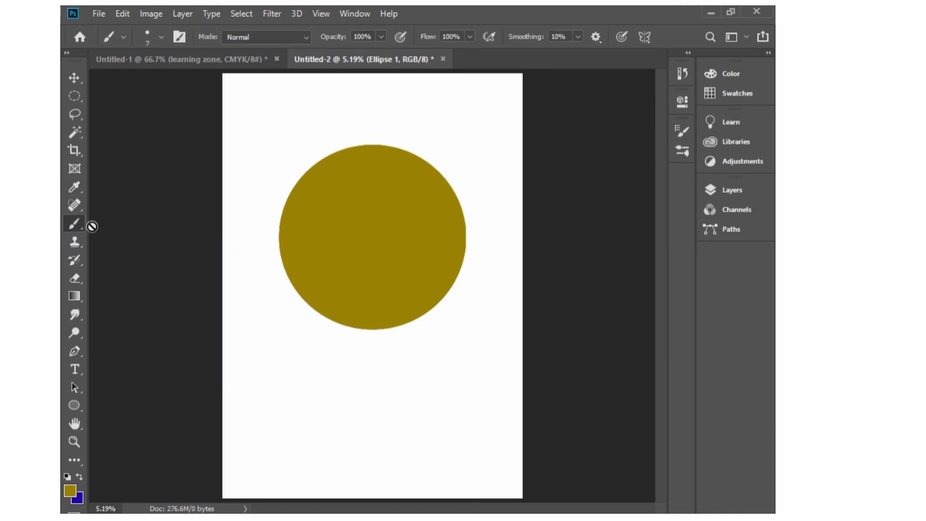
pyautogui.click(768, 53)
pyautogui.click(732, 505)
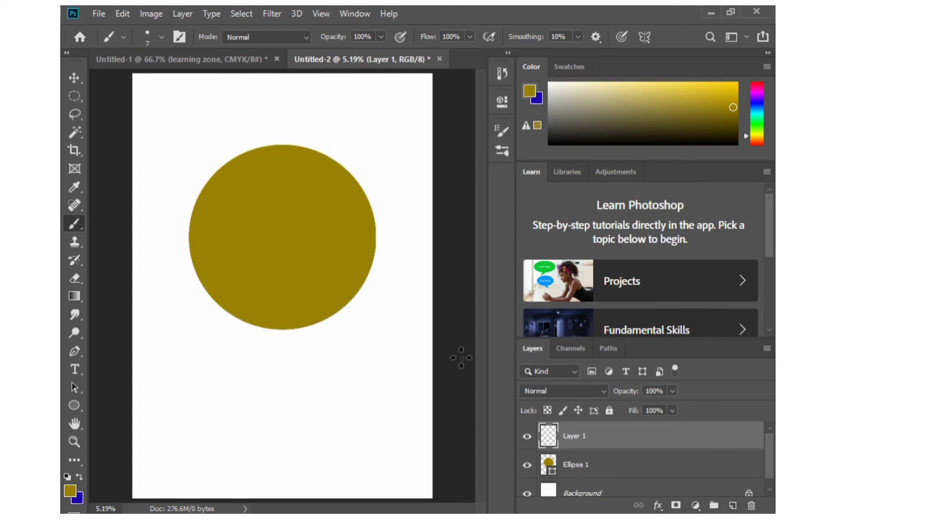
pyautogui.moveTo(244, 335)
pyautogui.mouseDown()
pyautogui.moveTo(227, 362)
pyautogui.moveTo(240, 374)
pyautogui.moveTo(294, 369)
pyautogui.mouseUp()
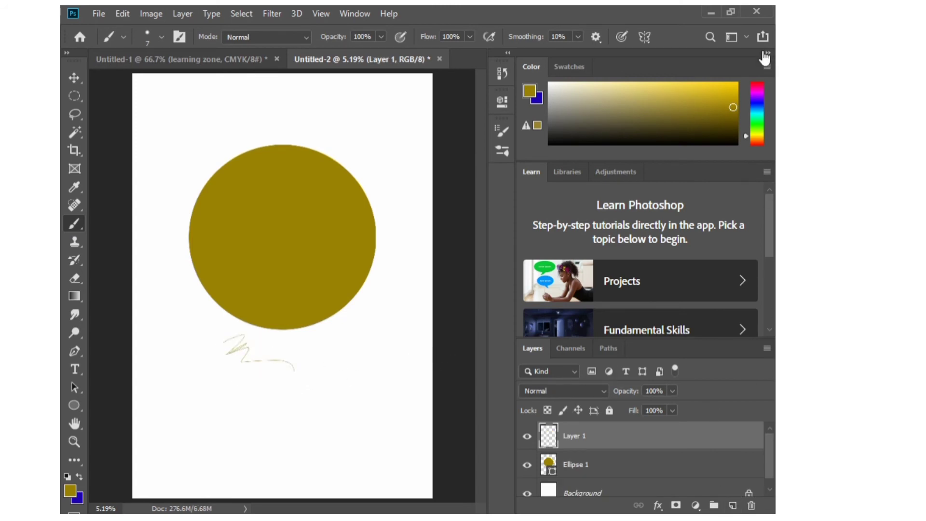
pyautogui.click(767, 52)
# Set the brush size to 78 px and paint thick olive scribbles beside the ellipse's upper-left edge
pyautogui.click(161, 38)
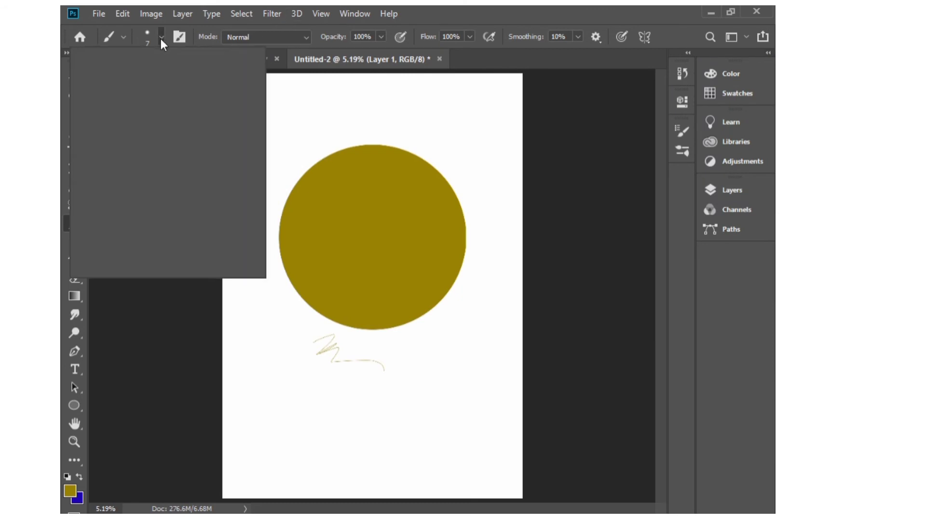
pyautogui.moveTo(155, 82); pyautogui.dragTo(173, 81)
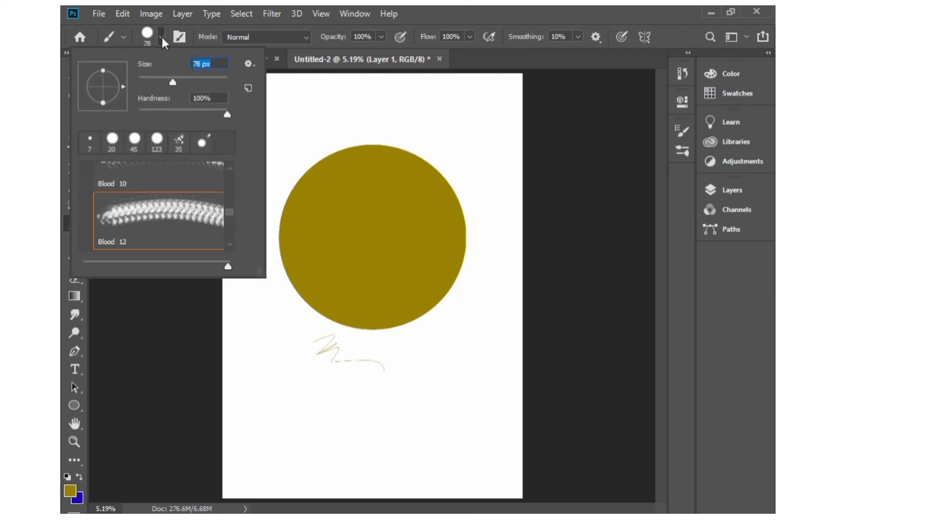
pyautogui.click(161, 296)
pyautogui.moveTo(289, 189); pyautogui.dragTo(316, 145)
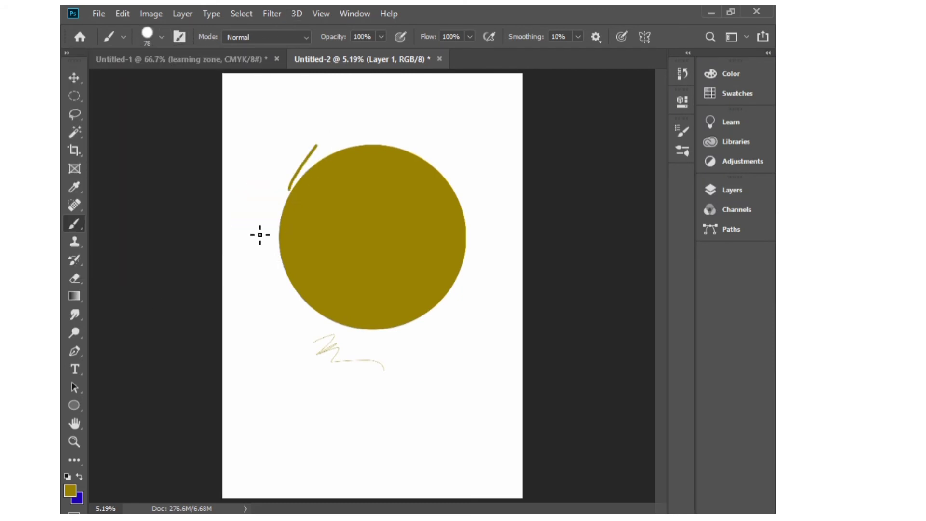
pyautogui.moveTo(260, 218)
pyautogui.mouseDown()
pyautogui.moveTo(233, 227)
pyautogui.moveTo(313, 151)
pyautogui.moveTo(284, 171)
pyautogui.moveTo(264, 161)
pyautogui.moveTo(275, 149)
pyautogui.moveTo(262, 171)
pyautogui.mouseUp()
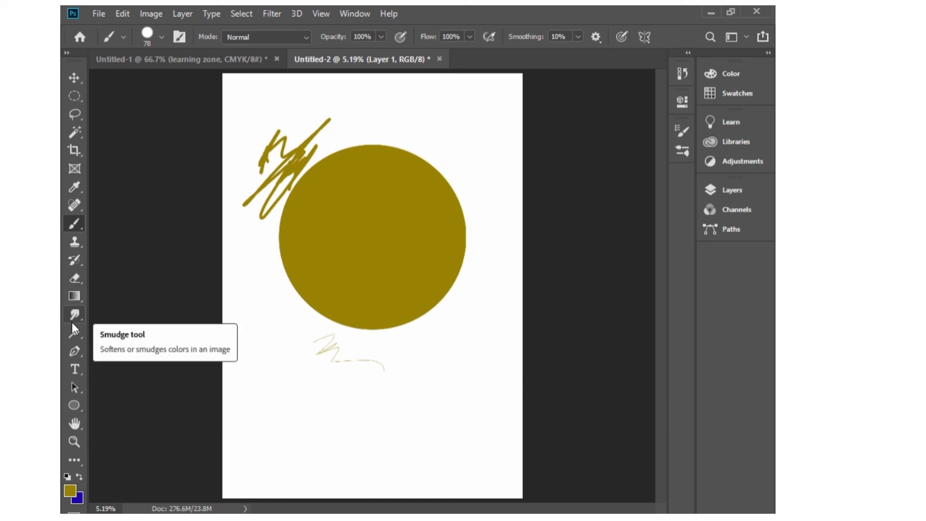
# Draw a closed triangular path with the Pen tool in the empty area below the thin scribble
pyautogui.click(74, 356)
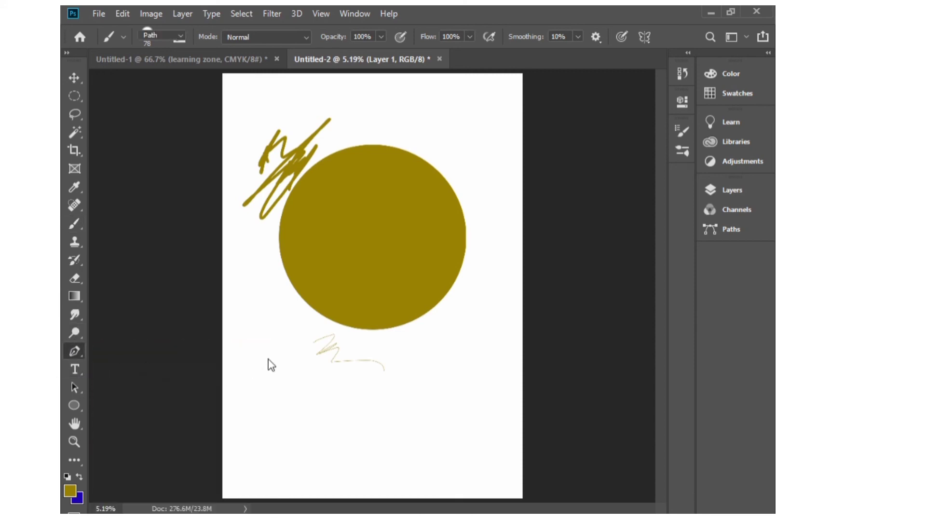
pyautogui.click(292, 378)
pyautogui.click(278, 448)
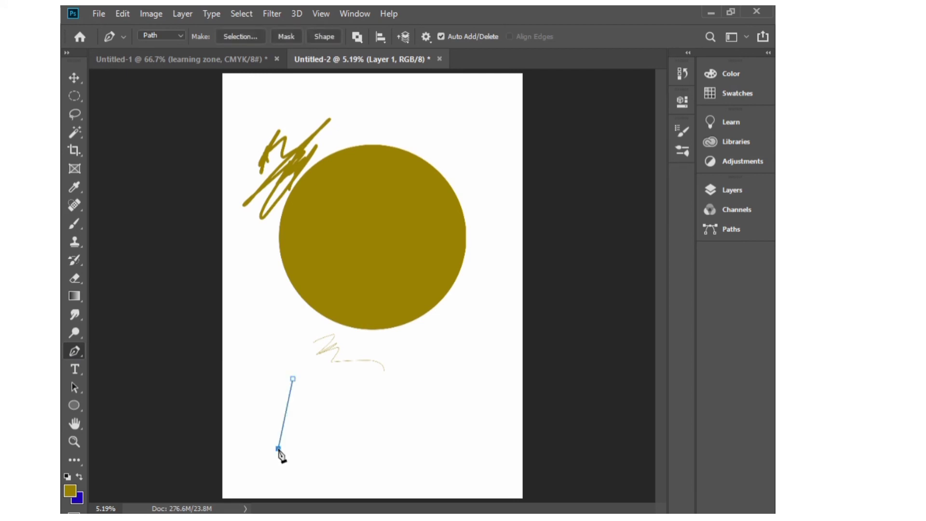
pyautogui.click(354, 439)
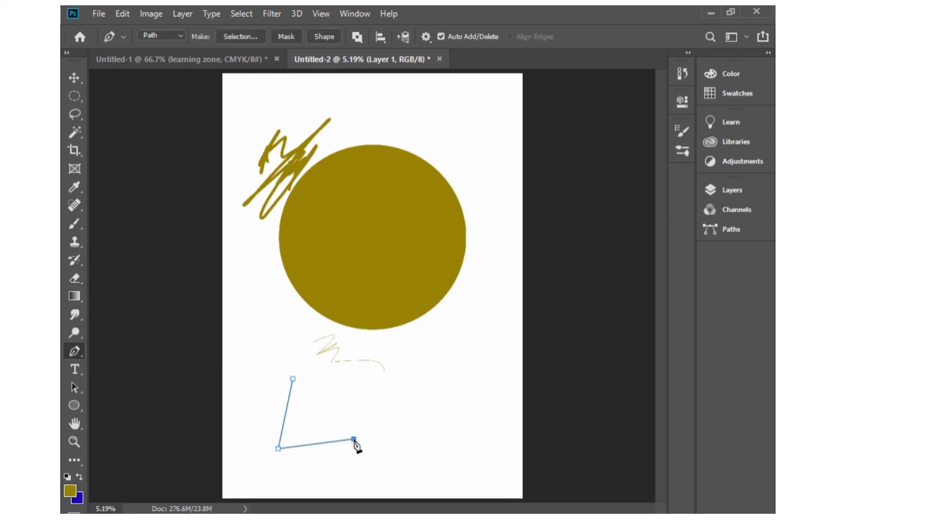
pyautogui.click(292, 379)
# Try to move the triangle path with the Move tool, and shift the ellipse about 1.23 in left and 0.19 in up
pyautogui.click(73, 79)
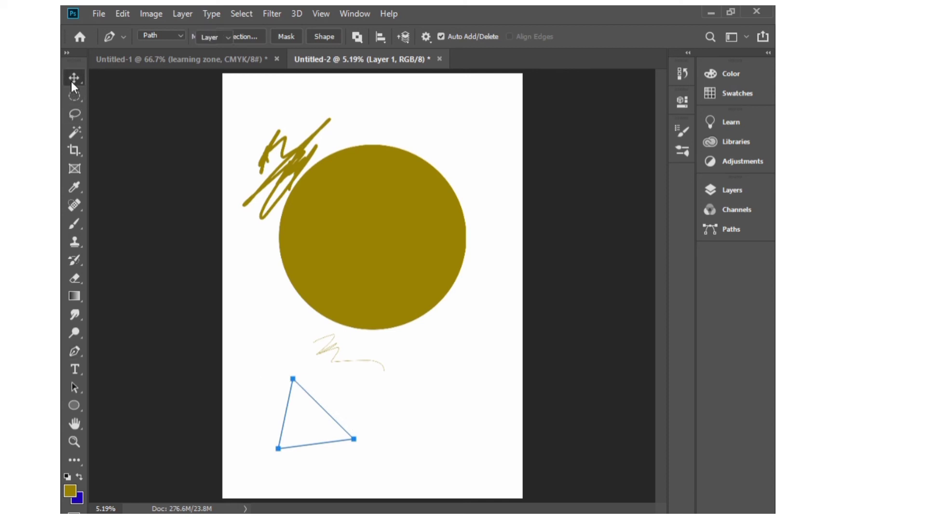
pyautogui.moveTo(282, 420)
pyautogui.mouseDown()
pyautogui.moveTo(277, 395)
pyautogui.moveTo(292, 351)
pyautogui.mouseUp()
pyautogui.moveTo(353, 299); pyautogui.dragTo(317, 280)
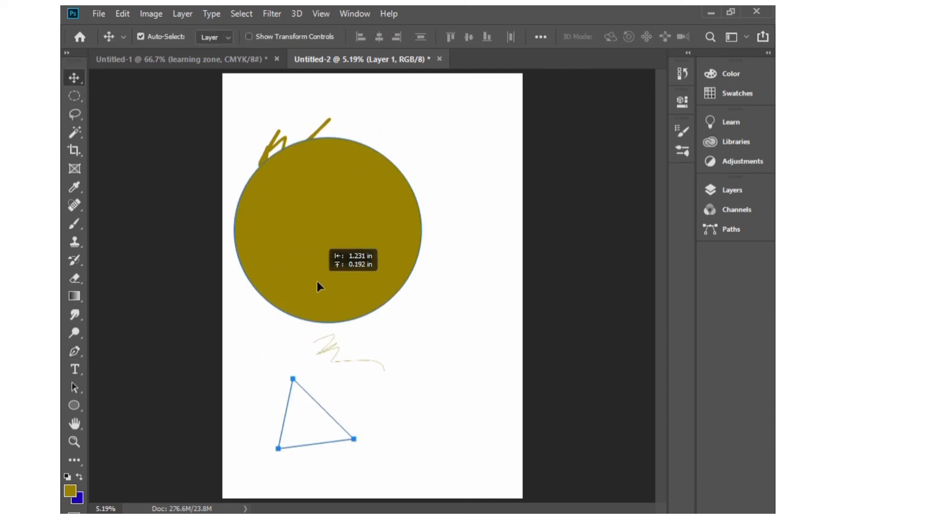
pyautogui.moveTo(322, 407); pyautogui.dragTo(334, 373)
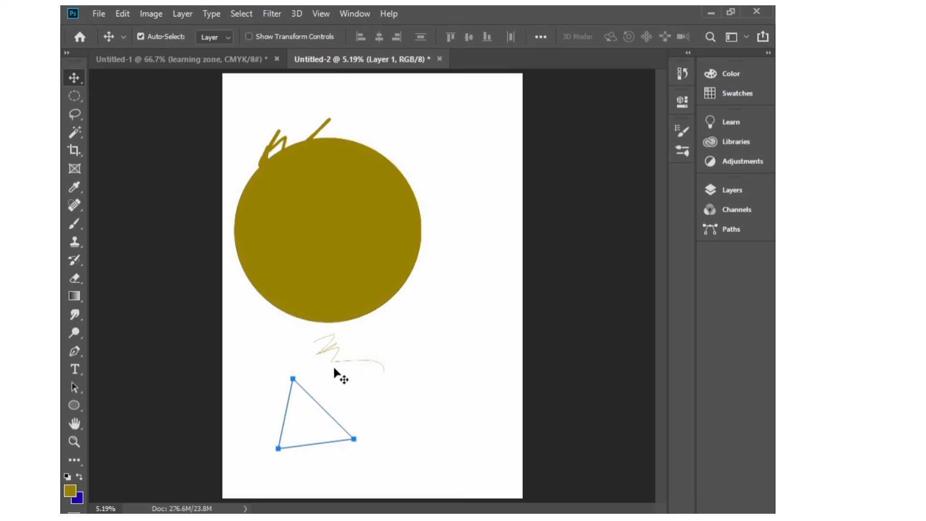
# Switch to the Path Selection tool and deselect the triangle path's anchor points
pyautogui.click(74, 387)
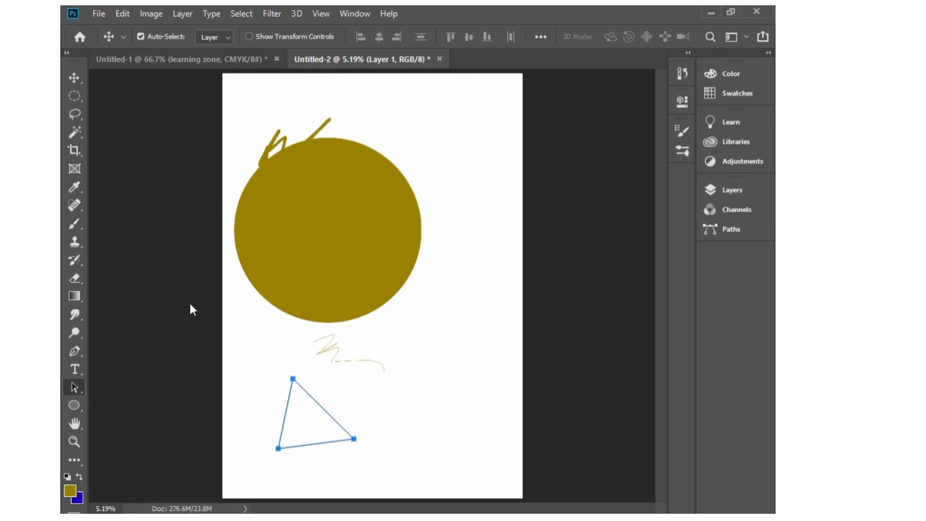
pyautogui.click(387, 242)
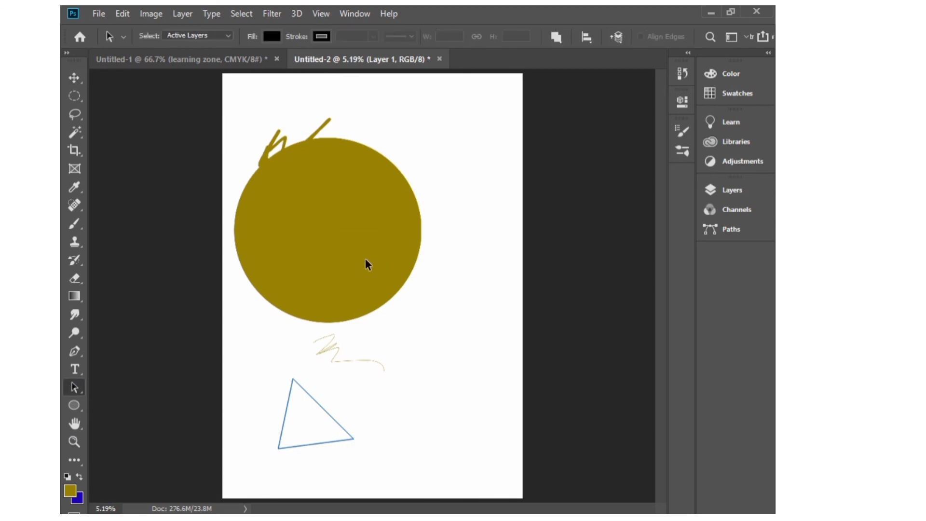